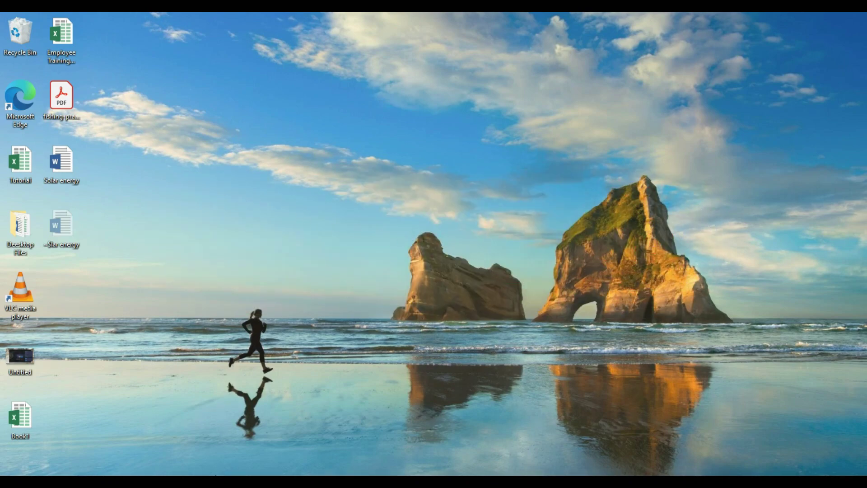
Open the Solar energy document in Word and place the cursor in its heading
{"action": "left_click", "coordinate": [308, 436]}
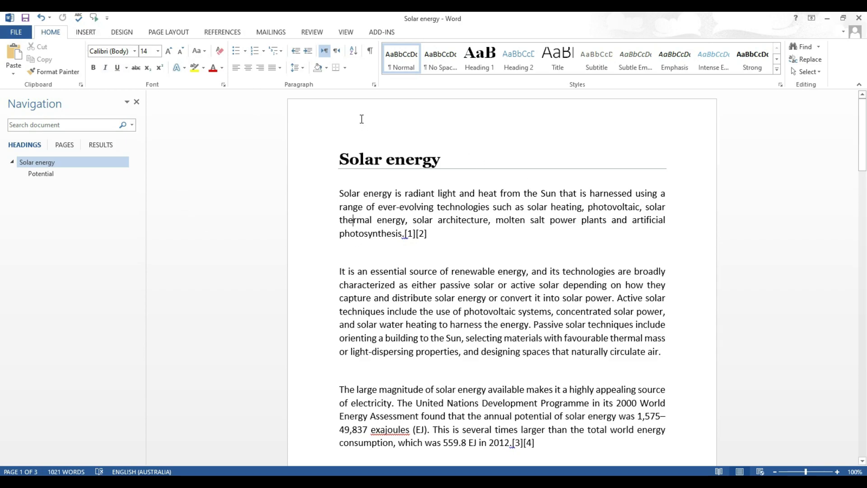
{"action": "left_click", "coordinate": [391, 166]}
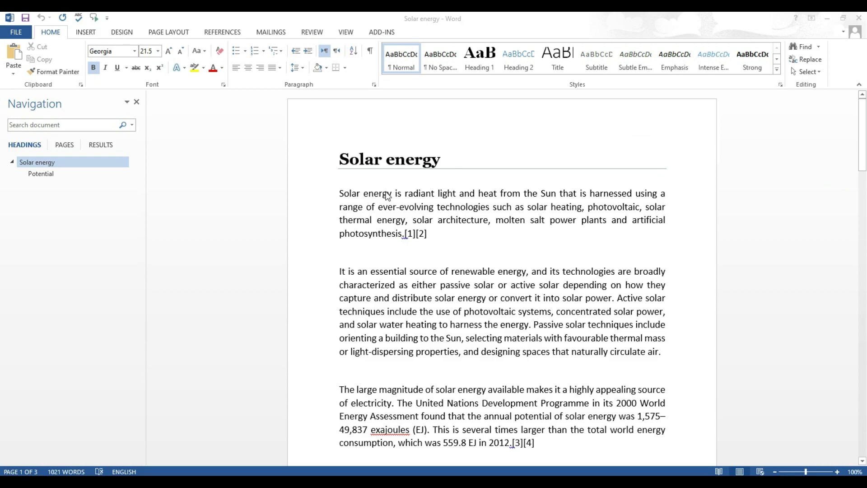
Launch Excel 2013 and try opening Solar energy from the Desktop via File > Open
{"action": "key", "text": "super"}
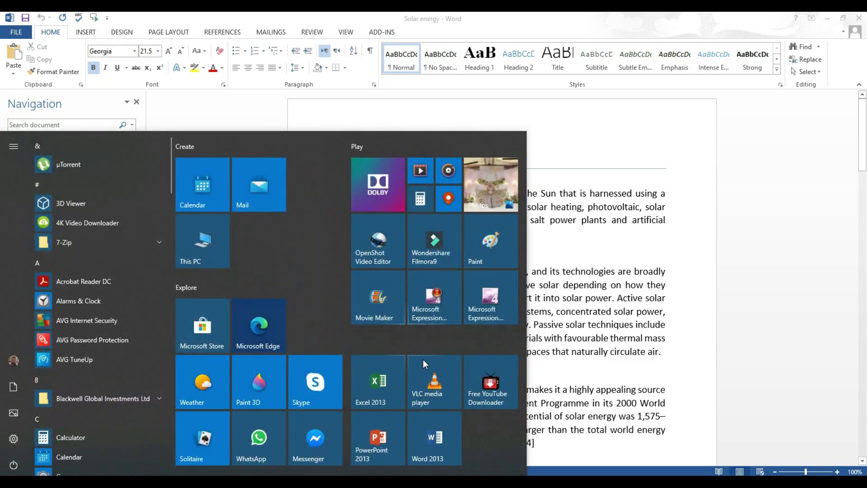
{"action": "left_click", "coordinate": [384, 378]}
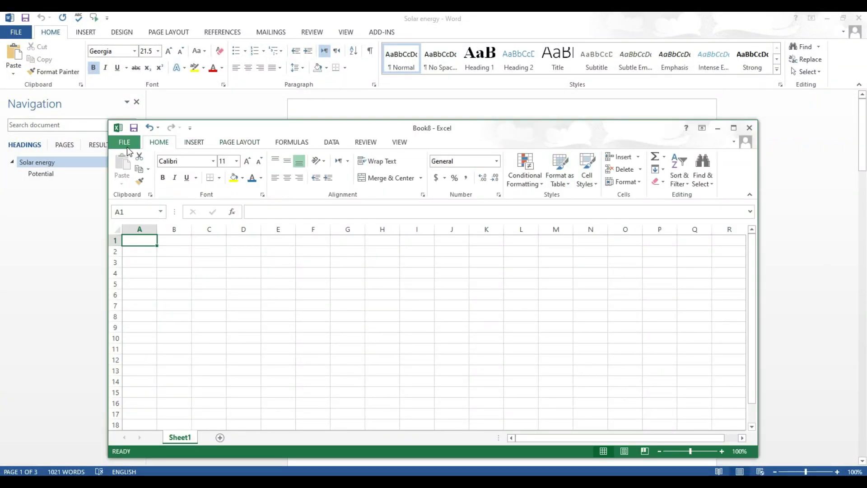
{"action": "left_click", "coordinate": [125, 143]}
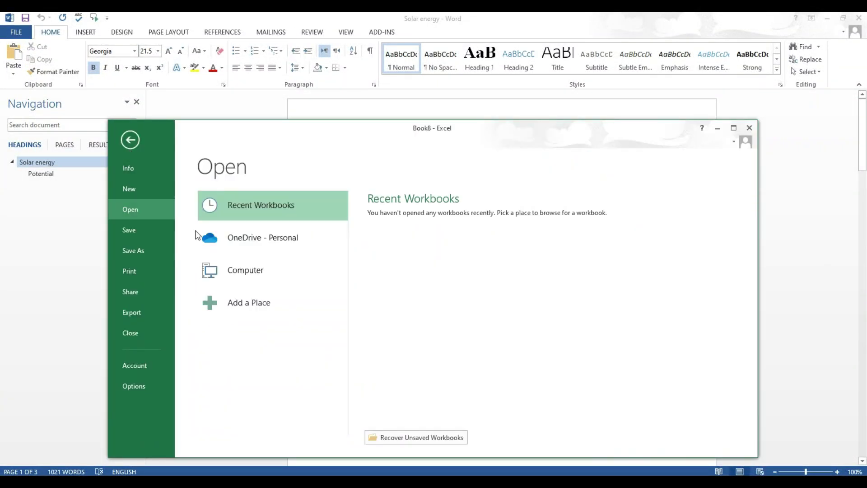
{"action": "left_click", "coordinate": [278, 268]}
{"action": "left_click", "coordinate": [412, 263]}
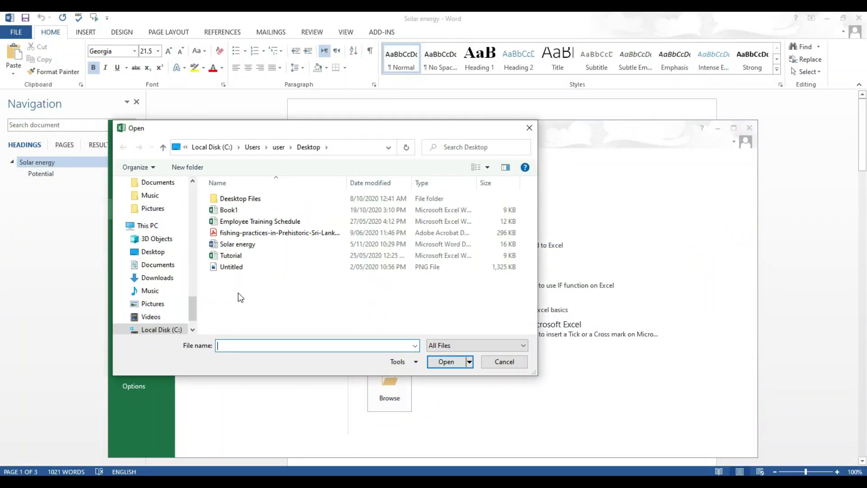
{"action": "left_click", "coordinate": [246, 244]}
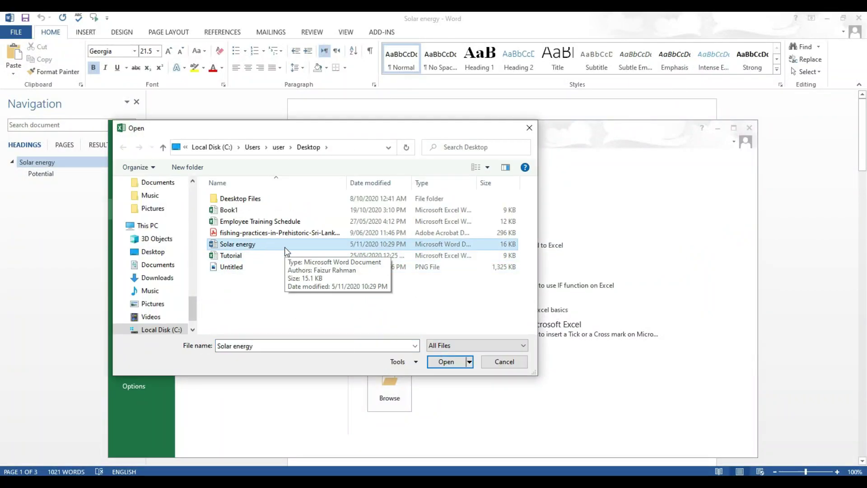
{"action": "left_click", "coordinate": [447, 361]}
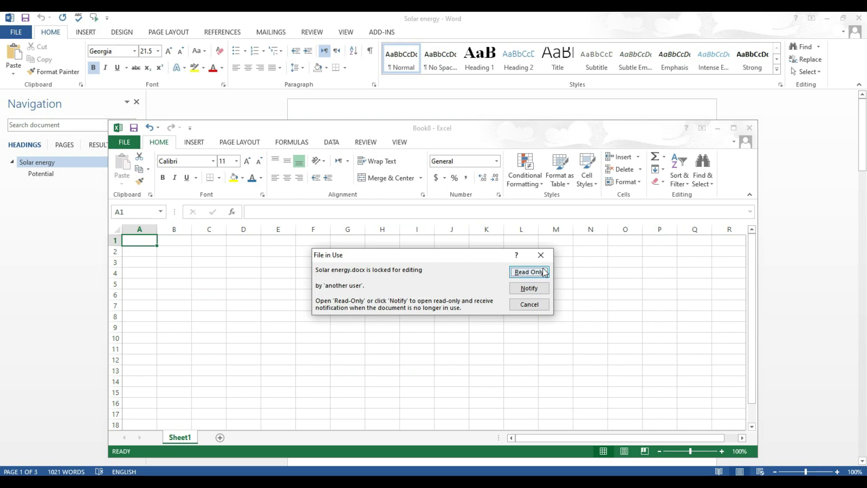
Open Solar energy read-only, then dismiss the invalid file format error
{"action": "left_click", "coordinate": [529, 272]}
{"action": "left_click", "coordinate": [529, 288]}
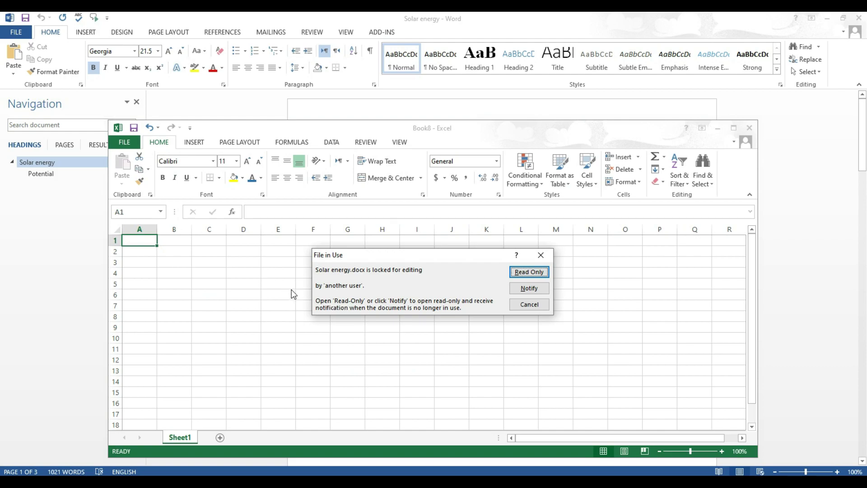
{"action": "left_click", "coordinate": [531, 274]}
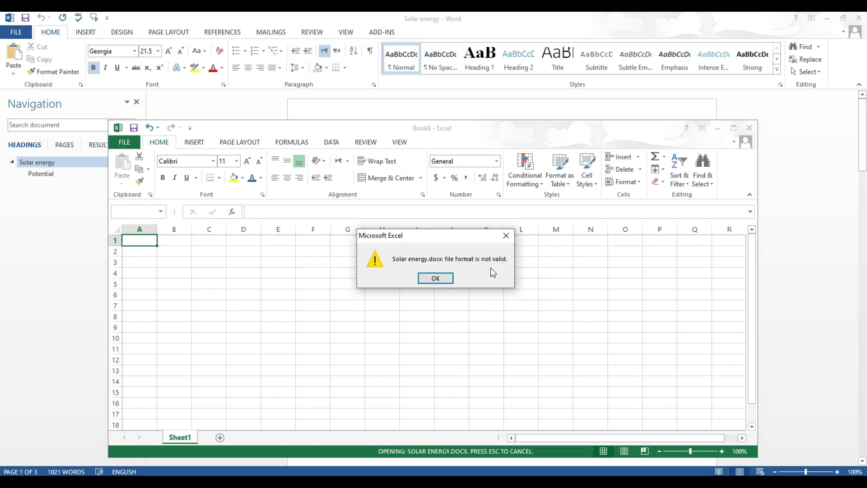
{"action": "left_click", "coordinate": [447, 280]}
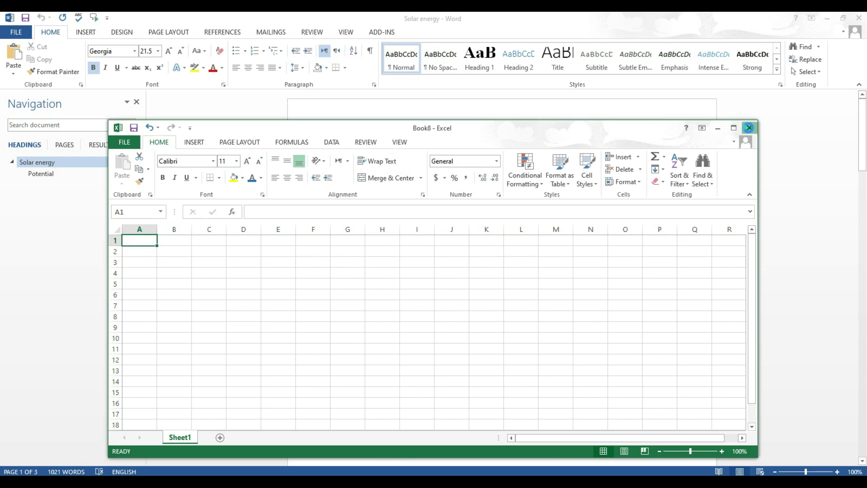
Close Excel and set up a Save As copy of Solar energy on the Desktop as Plain Text
{"action": "left_click", "coordinate": [749, 128]}
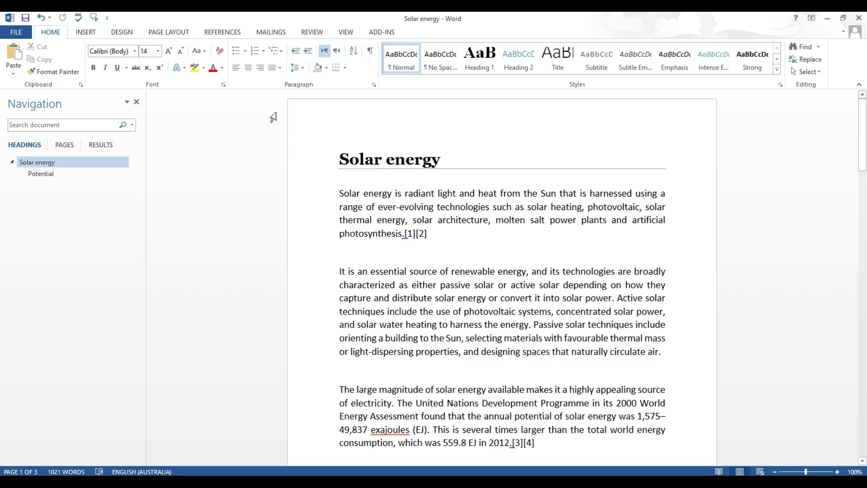
{"action": "left_click", "coordinate": [25, 34]}
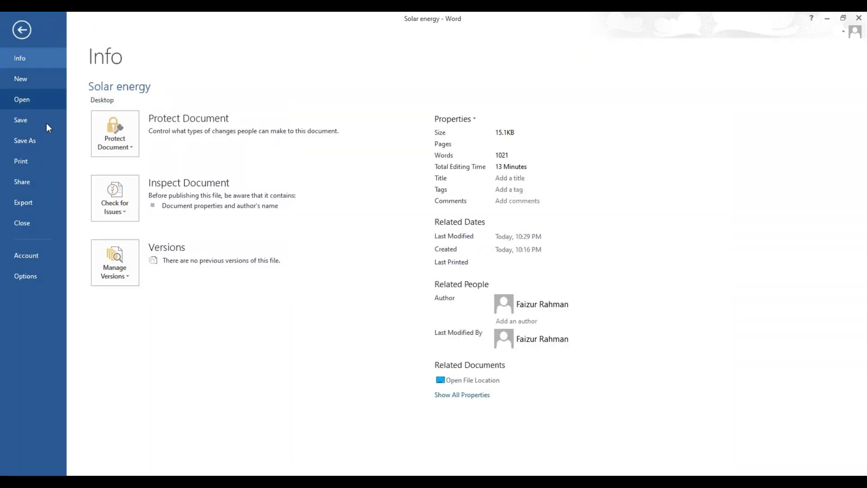
{"action": "left_click", "coordinate": [24, 140]}
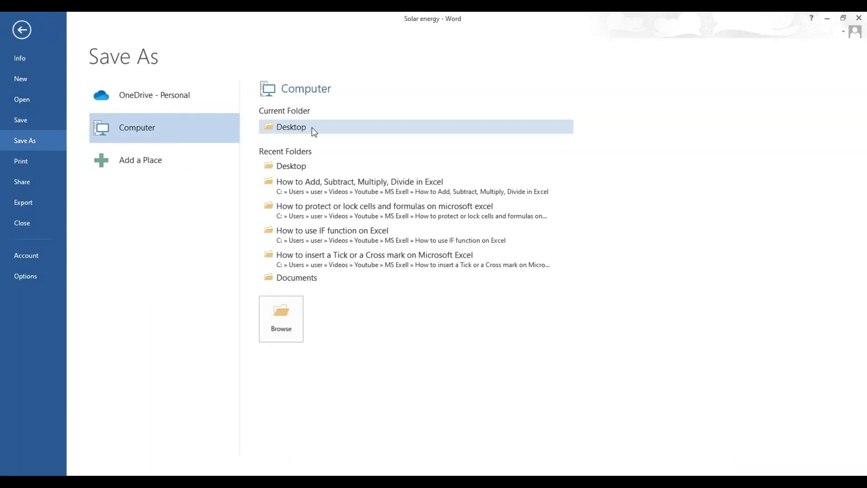
{"action": "left_click", "coordinate": [311, 127]}
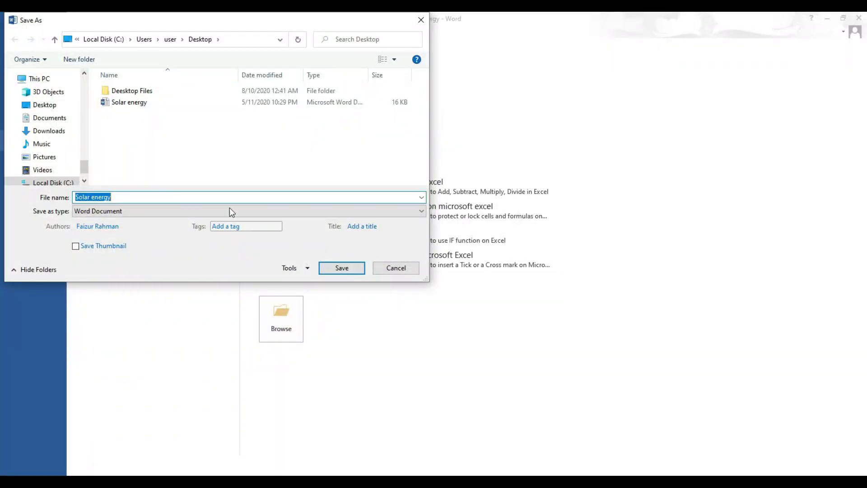
{"action": "mouse_move", "coordinate": [198, 28]}
{"action": "left_mouse_down"}
{"action": "mouse_move", "coordinate": [242, 91]}
{"action": "mouse_move", "coordinate": [240, 61]}
{"action": "left_mouse_up"}
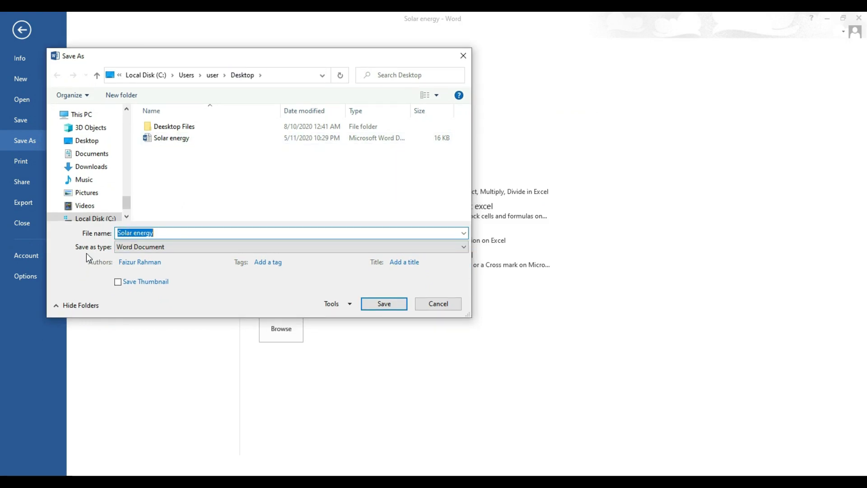
{"action": "left_click", "coordinate": [190, 247]}
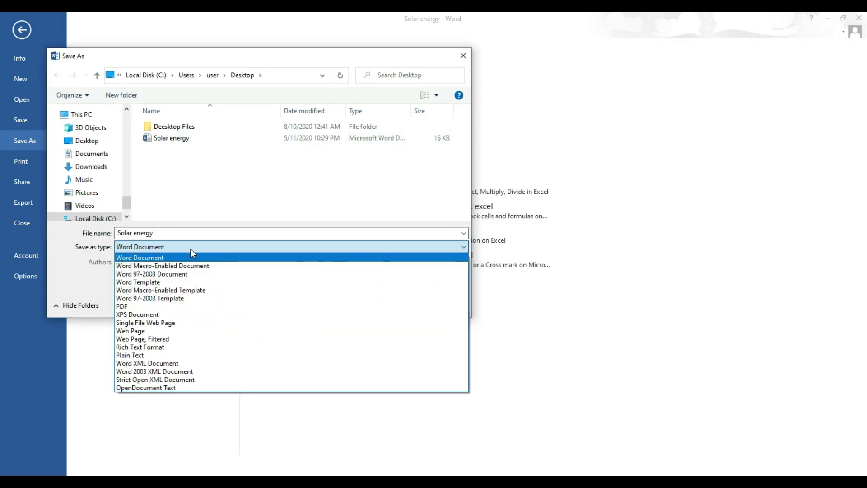
{"action": "left_click", "coordinate": [151, 344]}
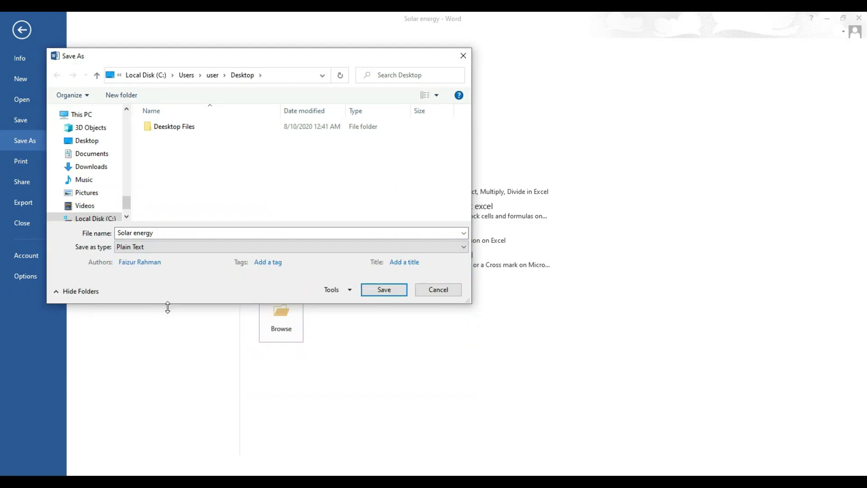
Save Solar energy as plain text, accepting the default Windows encoding conversion
{"action": "left_click", "coordinate": [389, 289]}
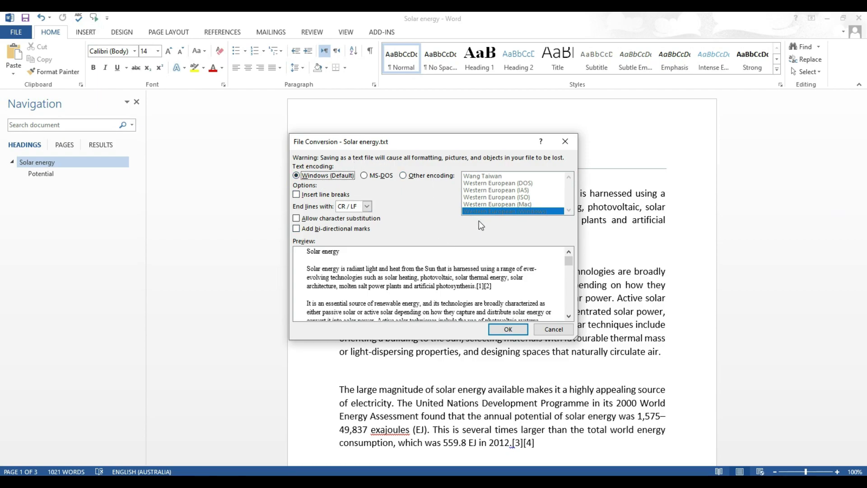
{"action": "mouse_move", "coordinate": [570, 260]}
{"action": "left_mouse_down"}
{"action": "mouse_move", "coordinate": [569, 290]}
{"action": "mouse_move", "coordinate": [570, 259]}
{"action": "left_mouse_up"}
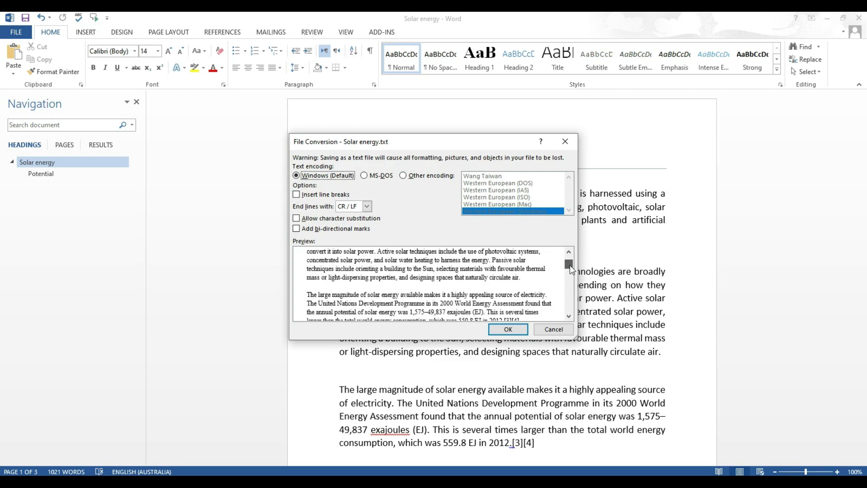
{"action": "left_click", "coordinate": [514, 326]}
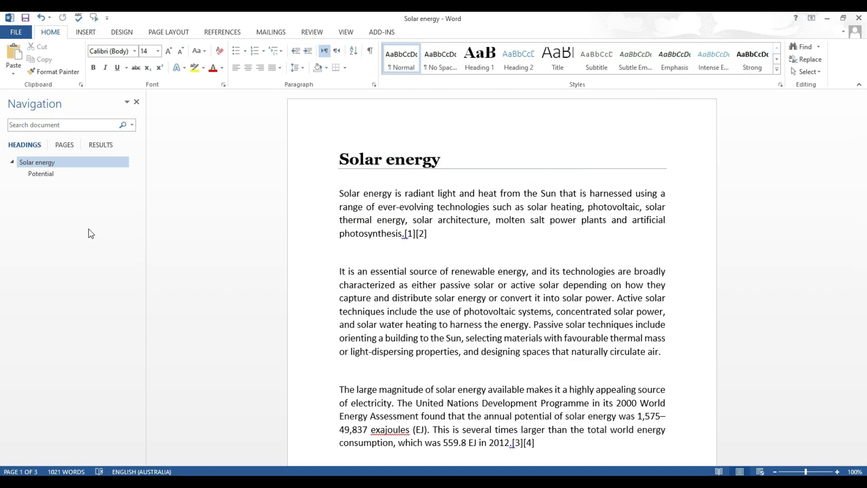
Start Excel 2013 again and maximize the new blank workbook window
{"action": "key", "text": "super"}
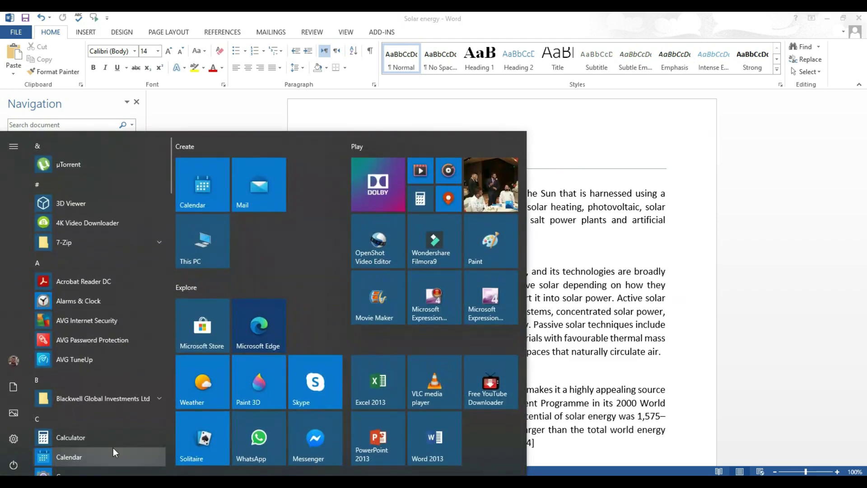
{"action": "left_click", "coordinate": [390, 367]}
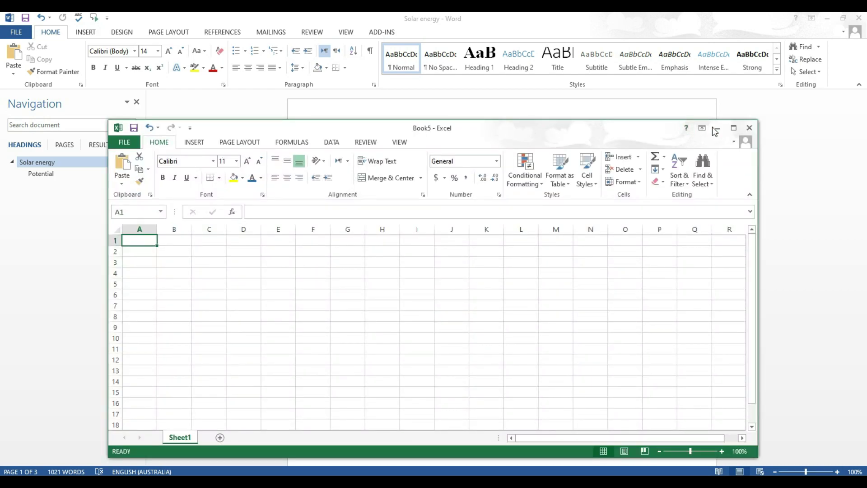
{"action": "left_click", "coordinate": [733, 129]}
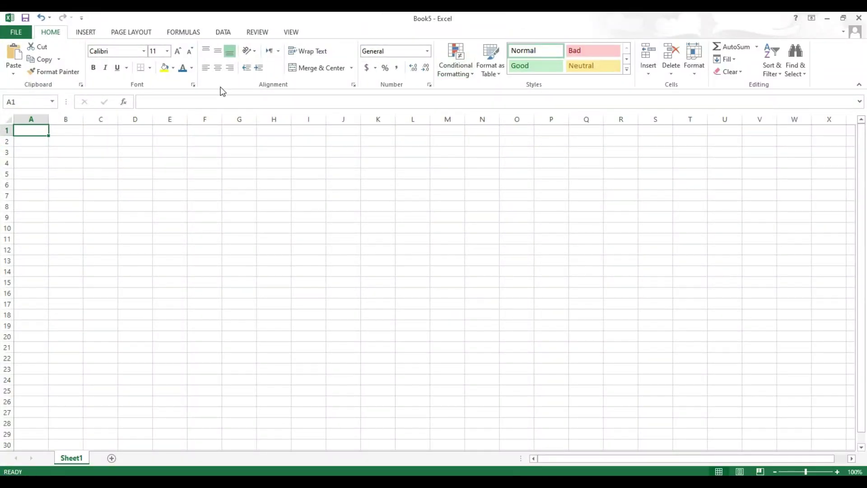
Start a Data > From Text import and select Solar energy on the Desktop
{"action": "left_click", "coordinate": [223, 31]}
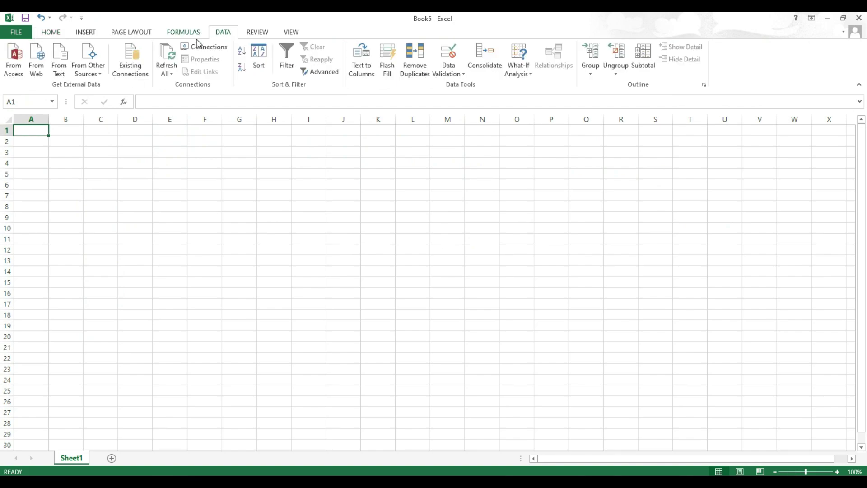
{"action": "left_click", "coordinate": [60, 64]}
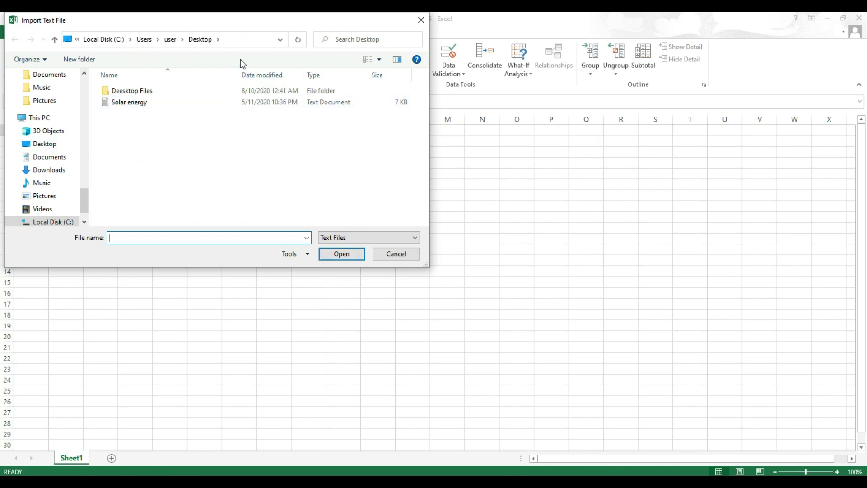
{"action": "left_click_drag", "start_coordinate": [226, 21], "coordinate": [289, 31]}
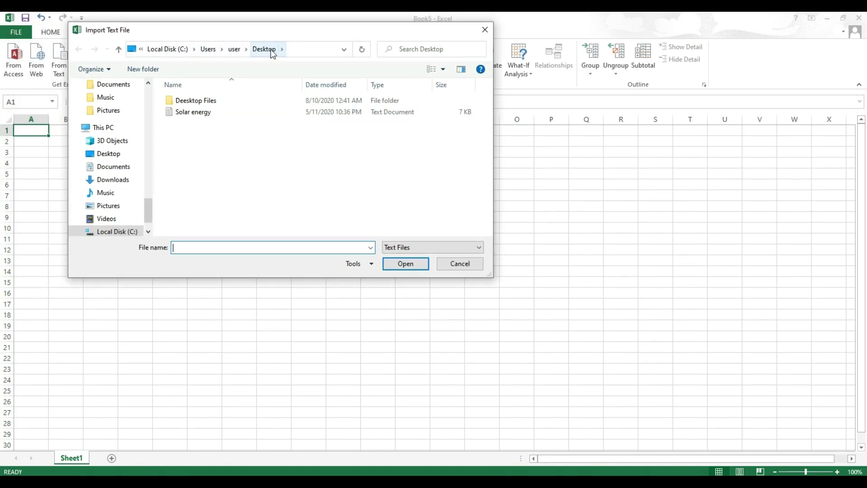
{"action": "mouse_move", "coordinate": [193, 112]}
{"action": "left_click", "coordinate": [201, 116]}
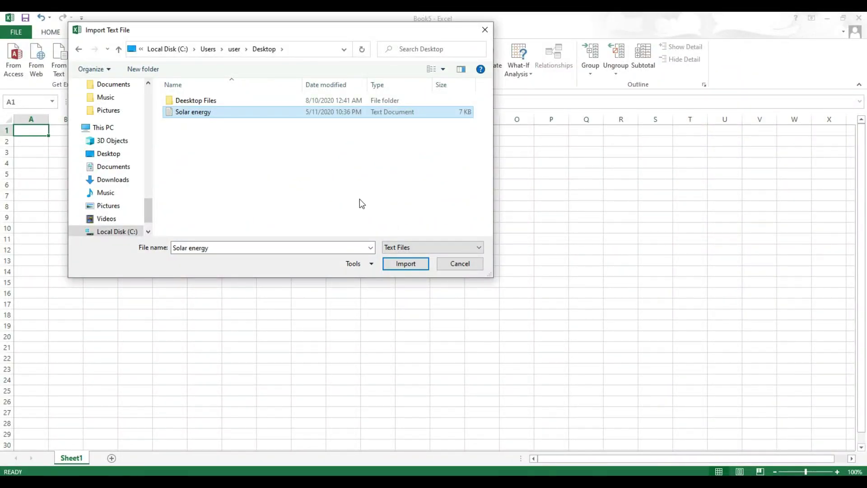
Import Solar energy.txt as Delimited data, keeping the starting row at 1
{"action": "left_click", "coordinate": [414, 264]}
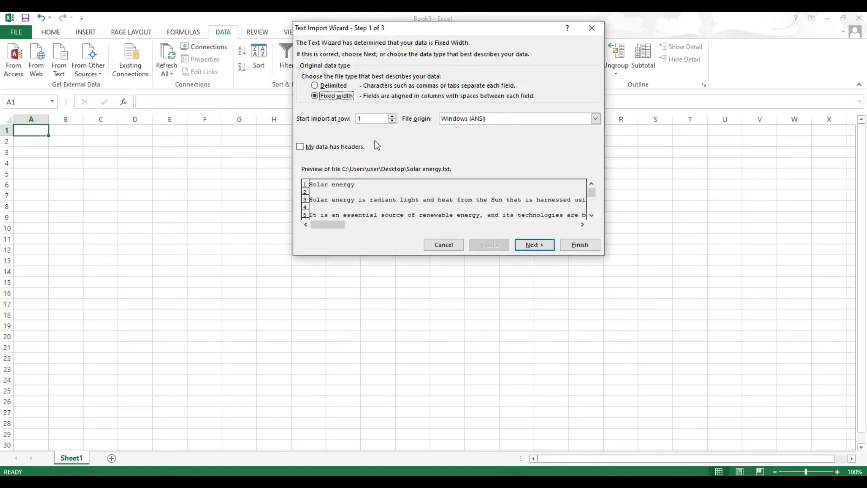
{"action": "left_click", "coordinate": [343, 89]}
{"action": "left_click_drag", "start_coordinate": [339, 224], "coordinate": [587, 225]}
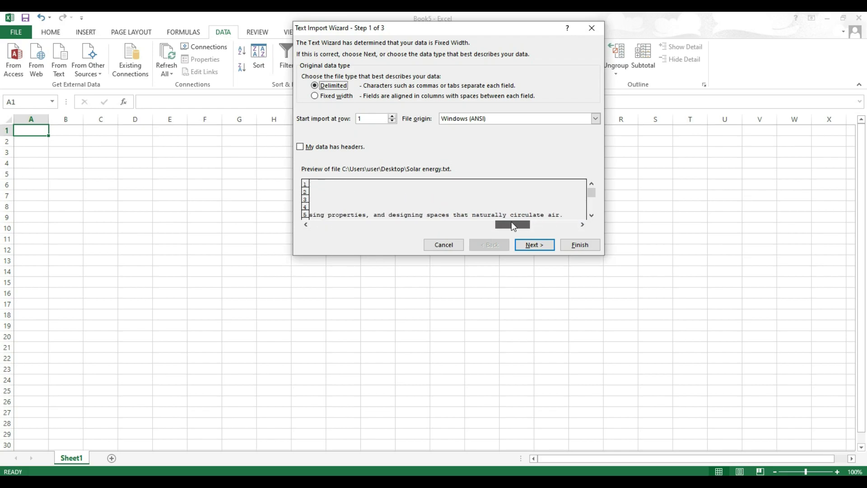
{"action": "left_click_drag", "start_coordinate": [512, 226], "coordinate": [349, 225]}
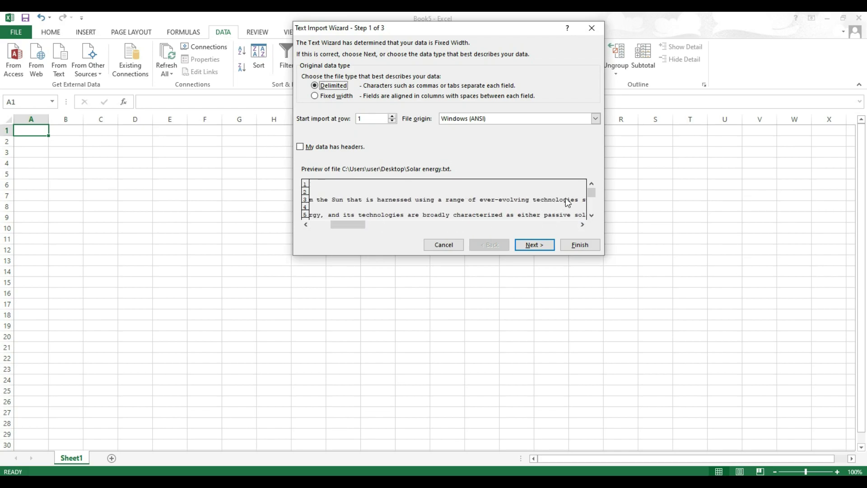
{"action": "left_click_drag", "start_coordinate": [591, 192], "coordinate": [589, 207]}
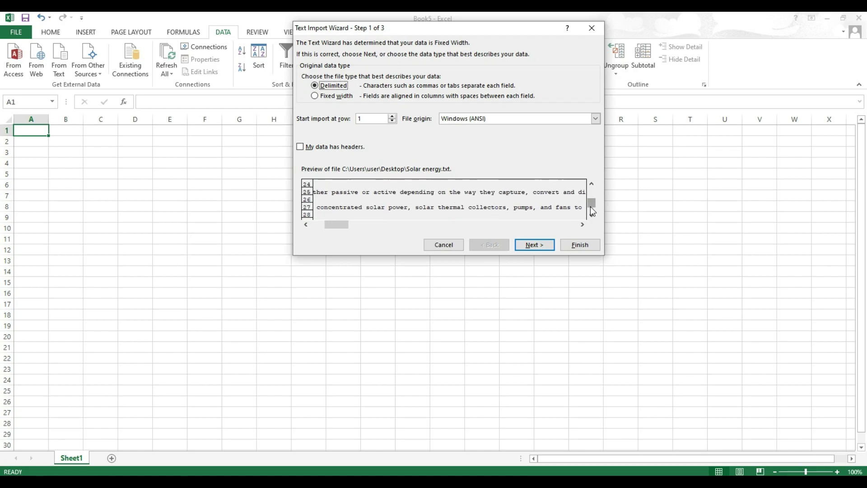
{"action": "mouse_move", "coordinate": [336, 224]}
{"action": "left_mouse_down"}
{"action": "mouse_move", "coordinate": [519, 224]}
{"action": "mouse_move", "coordinate": [318, 225]}
{"action": "left_mouse_up"}
{"action": "left_click", "coordinate": [547, 224]}
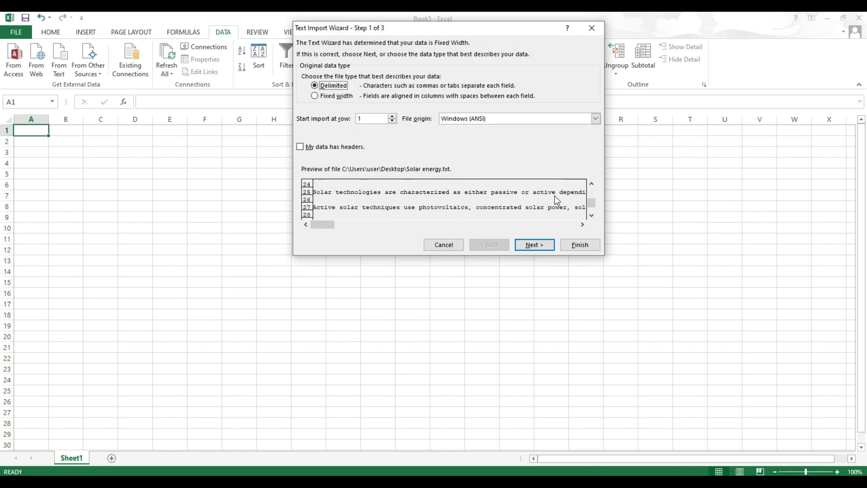
{"action": "left_click_drag", "start_coordinate": [592, 204], "coordinate": [591, 184]}
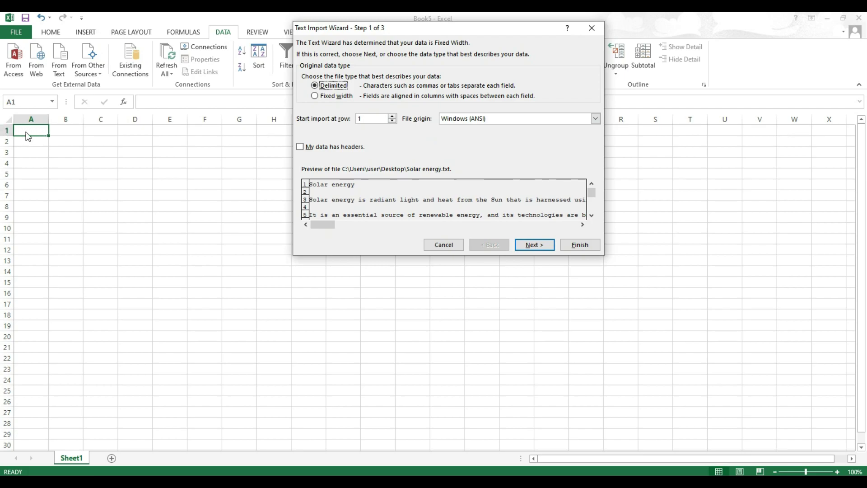
{"action": "left_click", "coordinate": [392, 121]}
{"action": "left_click", "coordinate": [392, 115]}
{"action": "left_click", "coordinate": [393, 115]}
{"action": "left_click", "coordinate": [392, 122]}
{"action": "left_click", "coordinate": [393, 121]}
Move to wizard step 2 and untick the Tab delimiter
{"action": "left_click", "coordinate": [546, 248]}
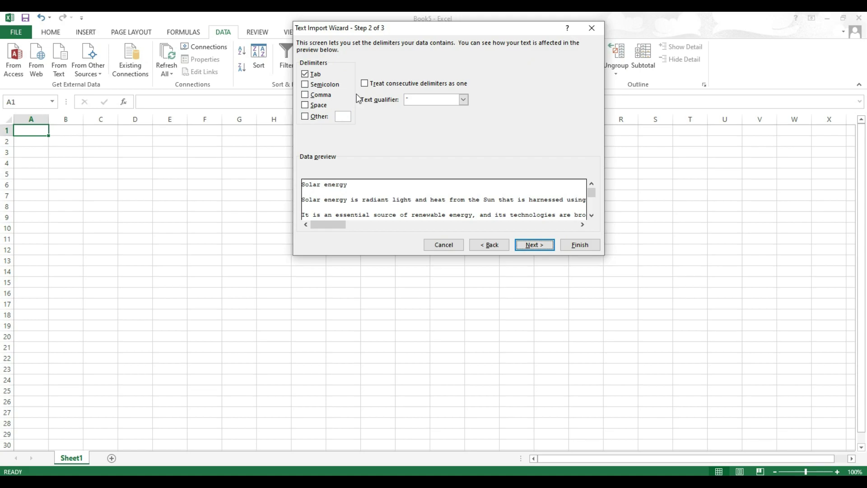
{"action": "left_click", "coordinate": [304, 74]}
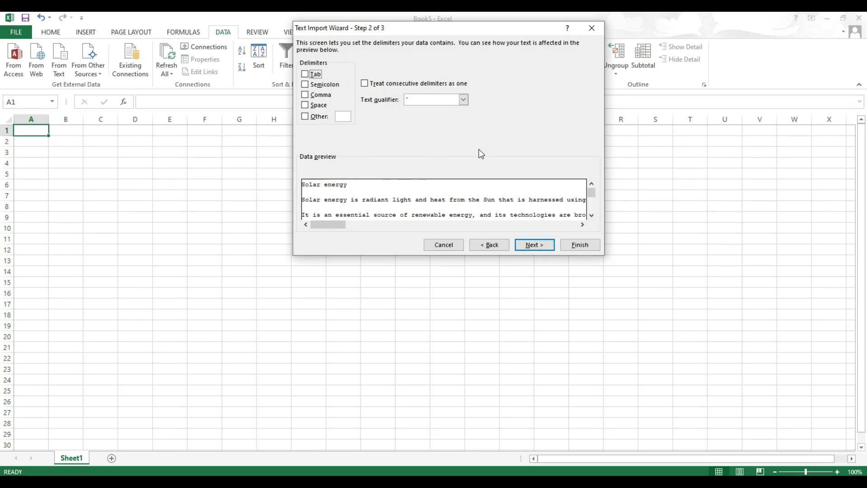
Move to wizard step 3 and set the column data format to Text
{"action": "left_click", "coordinate": [540, 247]}
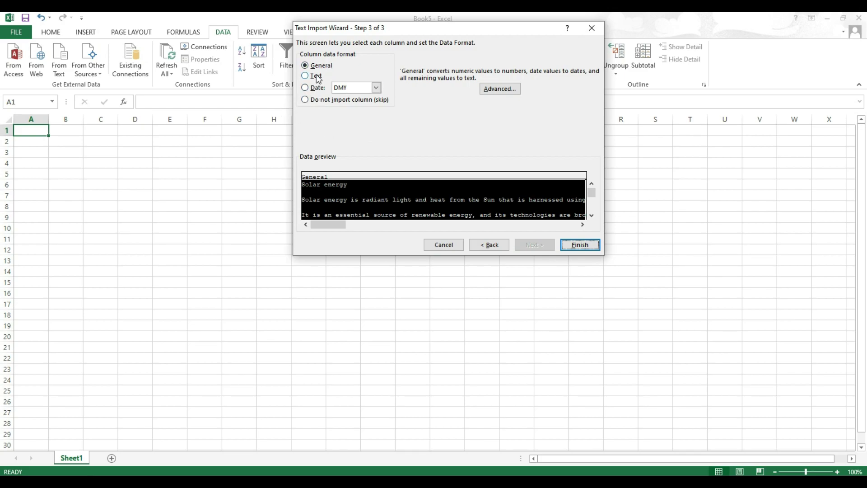
{"action": "left_click", "coordinate": [313, 77]}
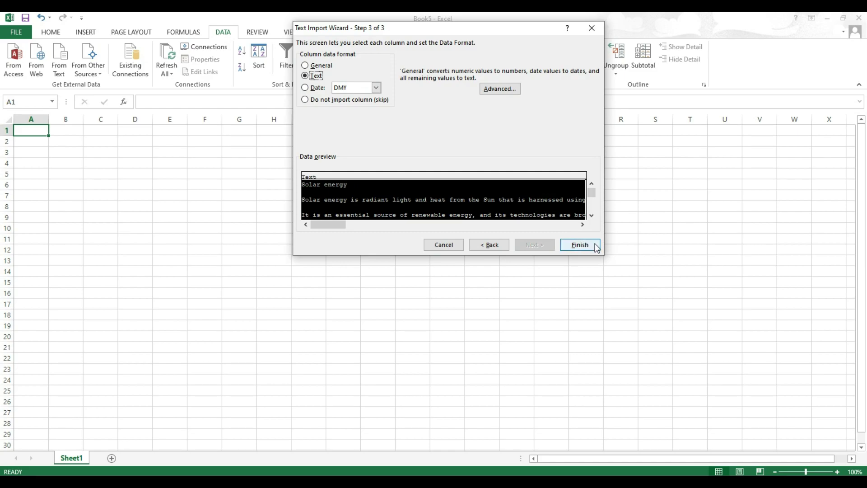
Finish the Text Import Wizard, keeping Existing worksheet =$A$1, and centre the Import Data dialog
{"action": "left_click", "coordinate": [580, 245]}
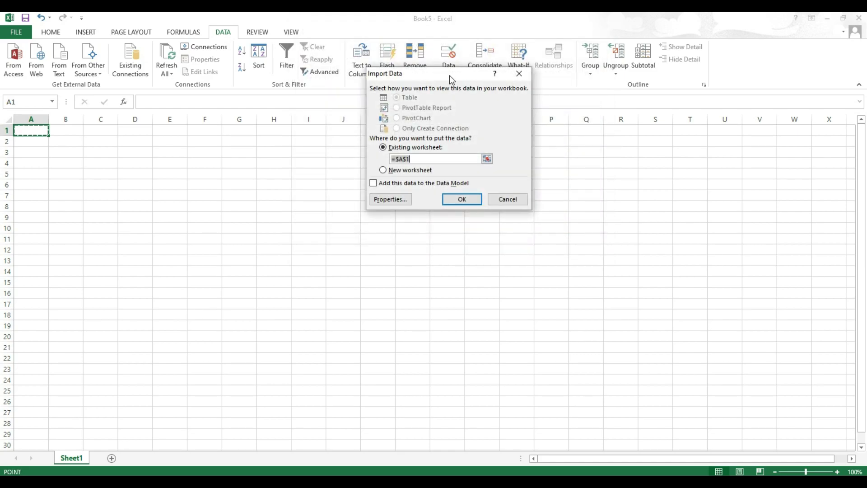
{"action": "left_click_drag", "start_coordinate": [449, 76], "coordinate": [436, 165]}
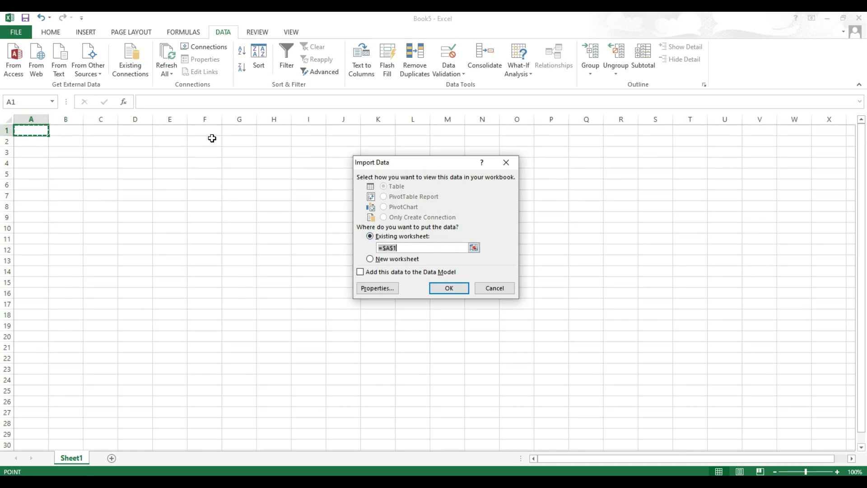
Place the Solar energy text at cell A1 and check A1's content in the formula bar
{"action": "left_click", "coordinate": [449, 288]}
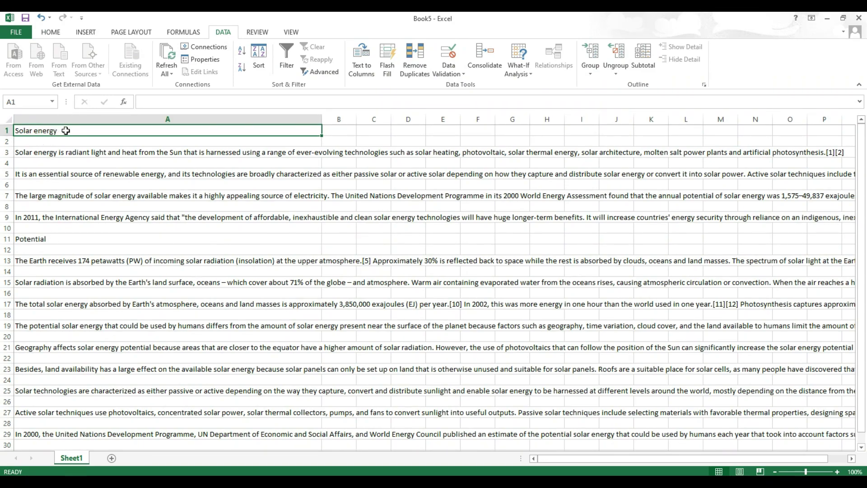
{"action": "left_click", "coordinate": [65, 130]}
Restore down the Excel window and position it over the Solar energy Word document
{"action": "left_click", "coordinate": [843, 19]}
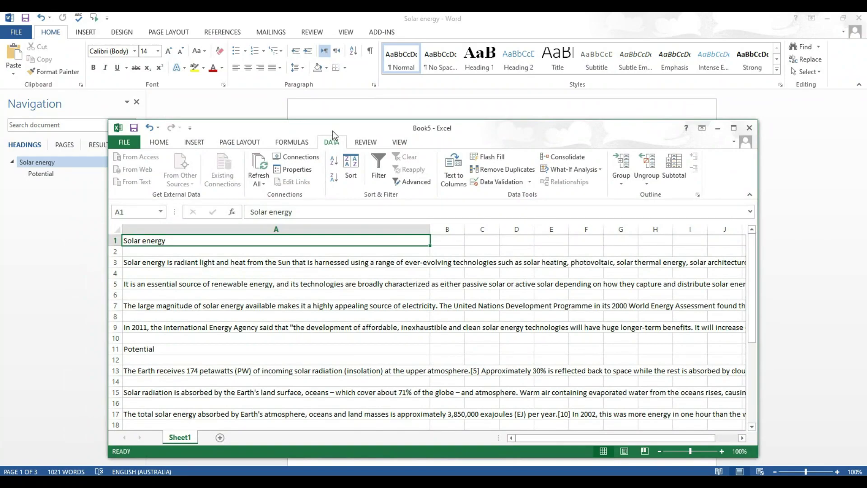
{"action": "left_click_drag", "start_coordinate": [333, 131], "coordinate": [493, 211]}
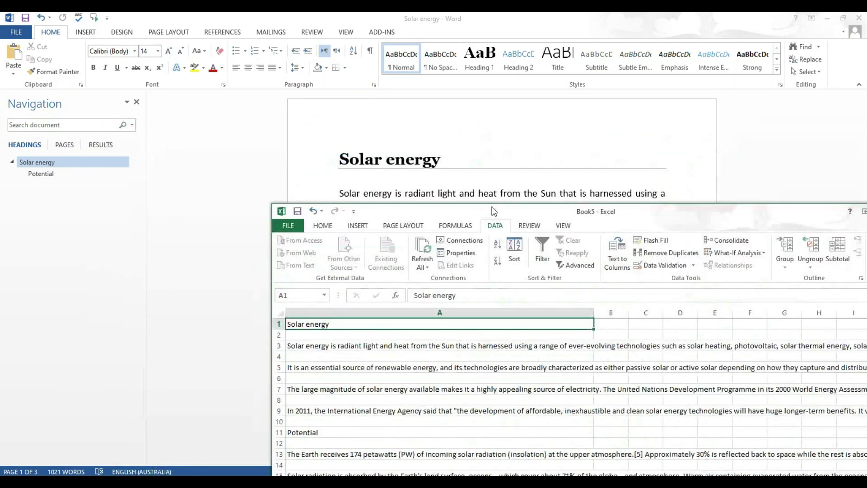
{"action": "mouse_move", "coordinate": [493, 211]}
{"action": "left_mouse_down"}
{"action": "mouse_move", "coordinate": [438, 184]}
{"action": "mouse_move", "coordinate": [339, 47]}
{"action": "left_mouse_up"}
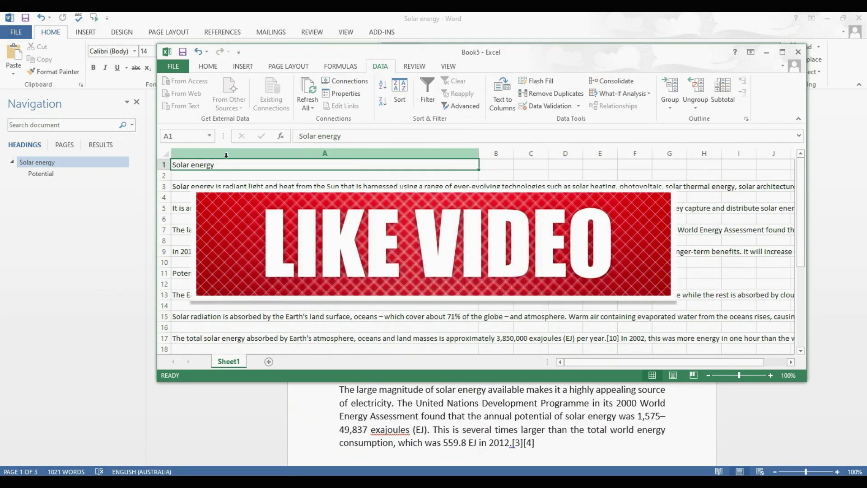
{"action": "left_click_drag", "start_coordinate": [585, 49], "coordinate": [564, 61]}
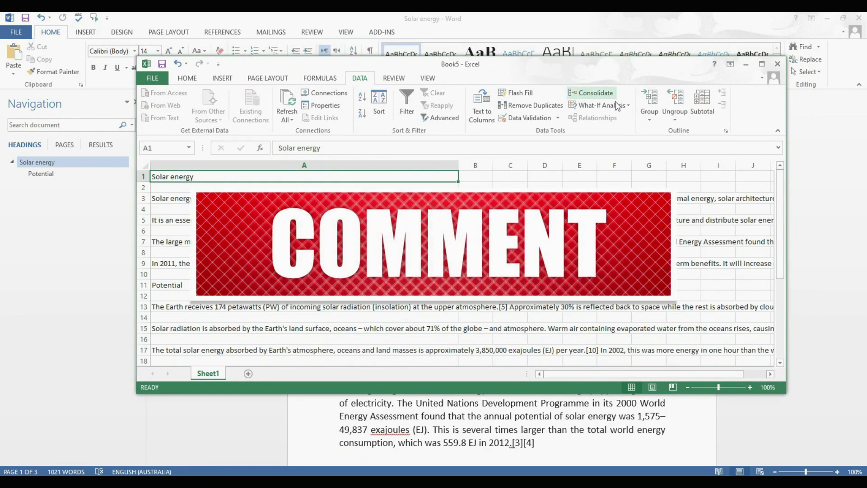